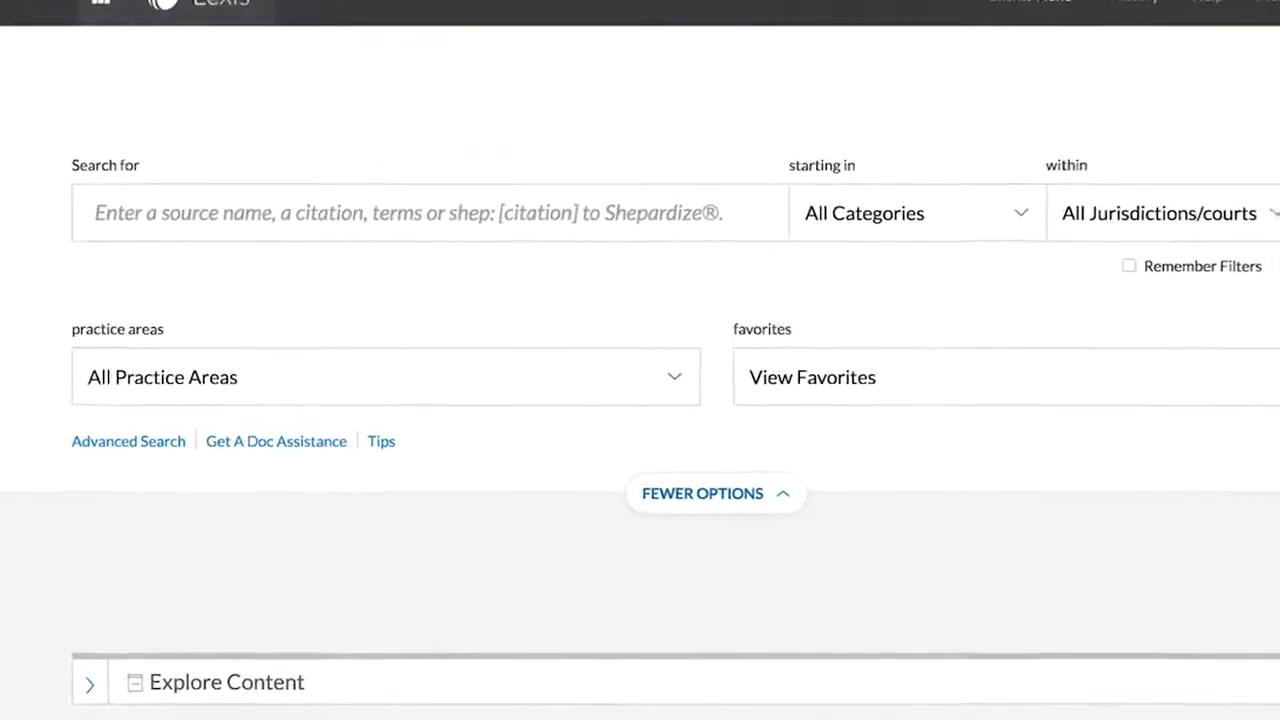
Step: Search all categories and jurisdictions for "securities fraud" and select the case Amgen Inc. v. Conn. Ret. Plans & Trust Funds
type("securities fraud")
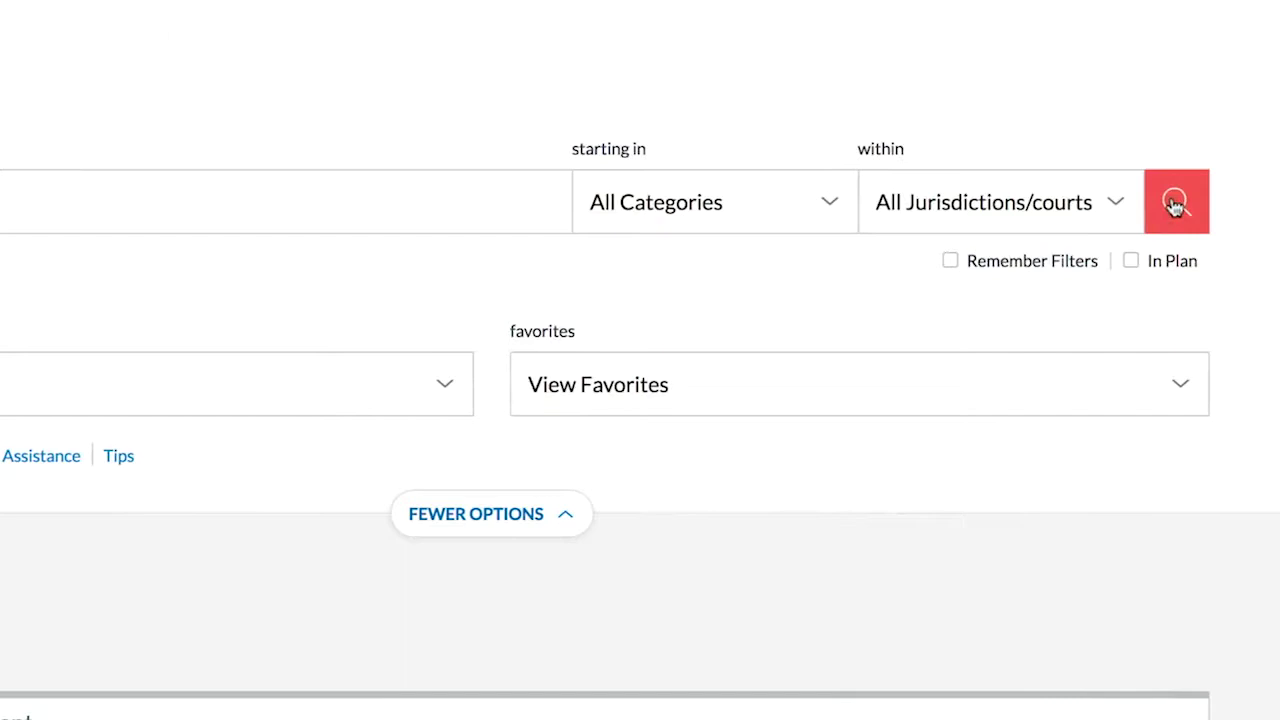
left_click(1175, 205)
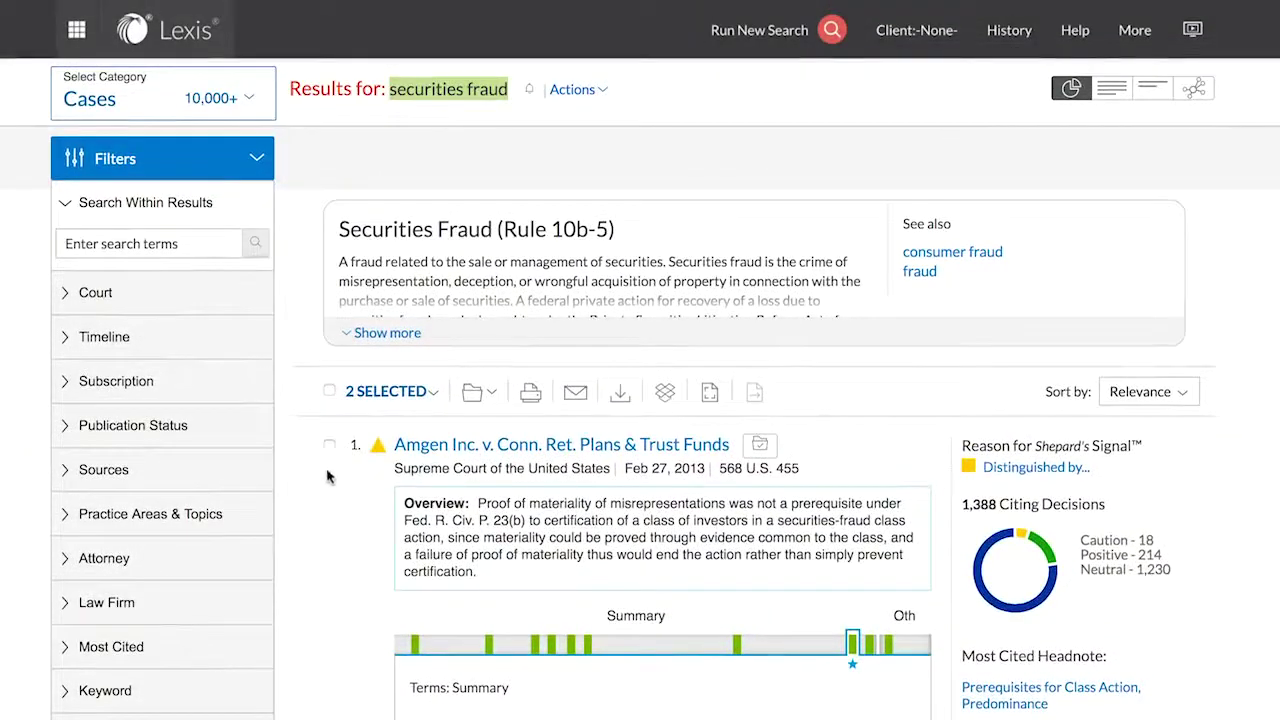
left_click(329, 446)
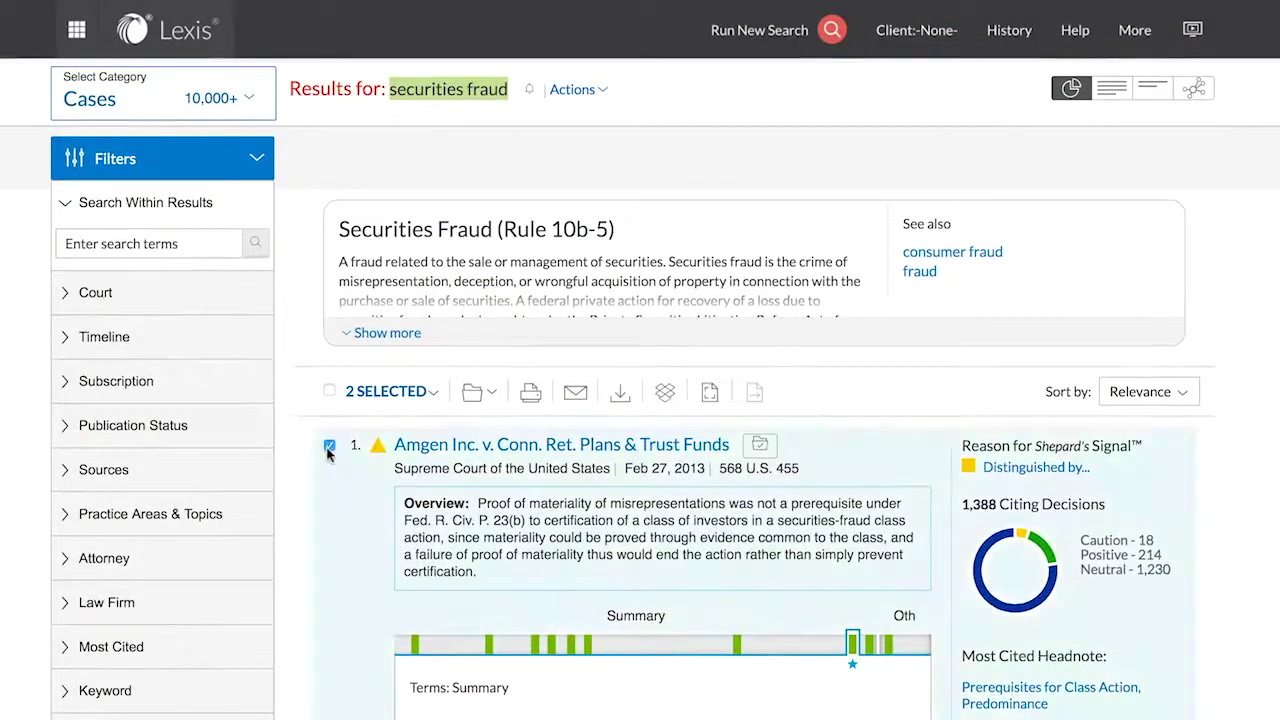
Step: Choose to save the selected documents to a folder and create a new folder named Securities under My Folders
left_click(489, 392)
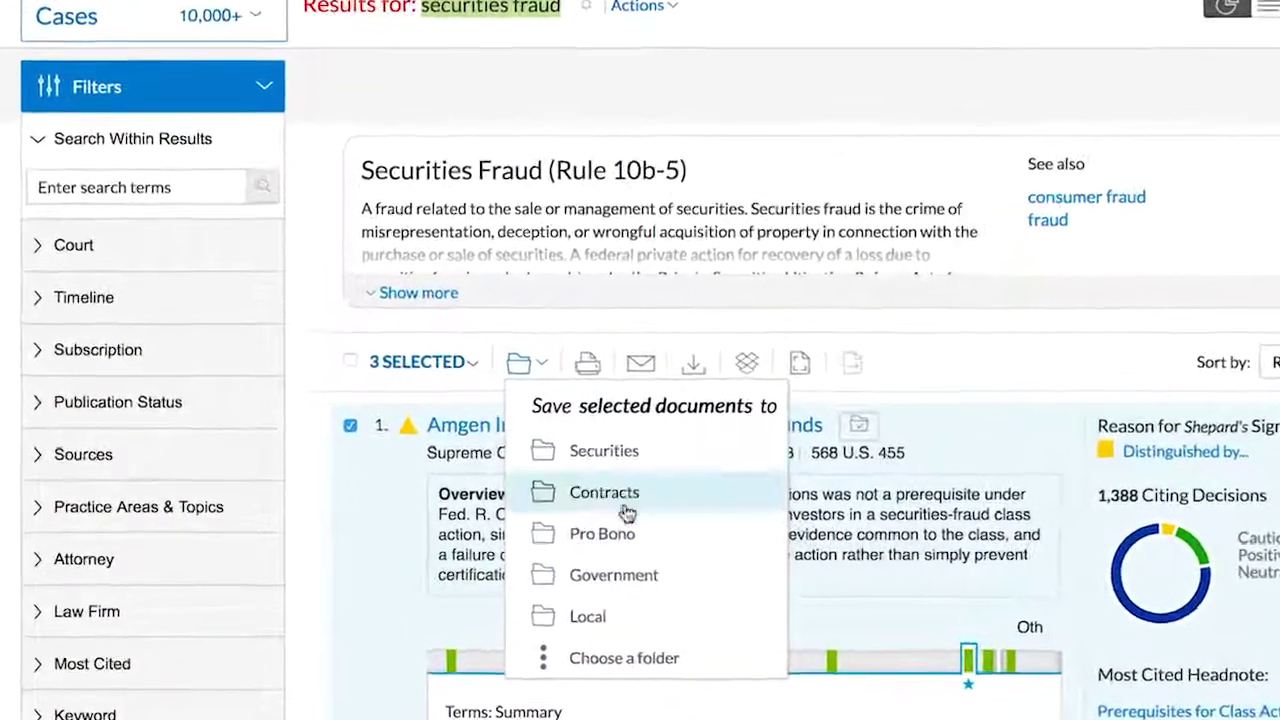
left_click(648, 668)
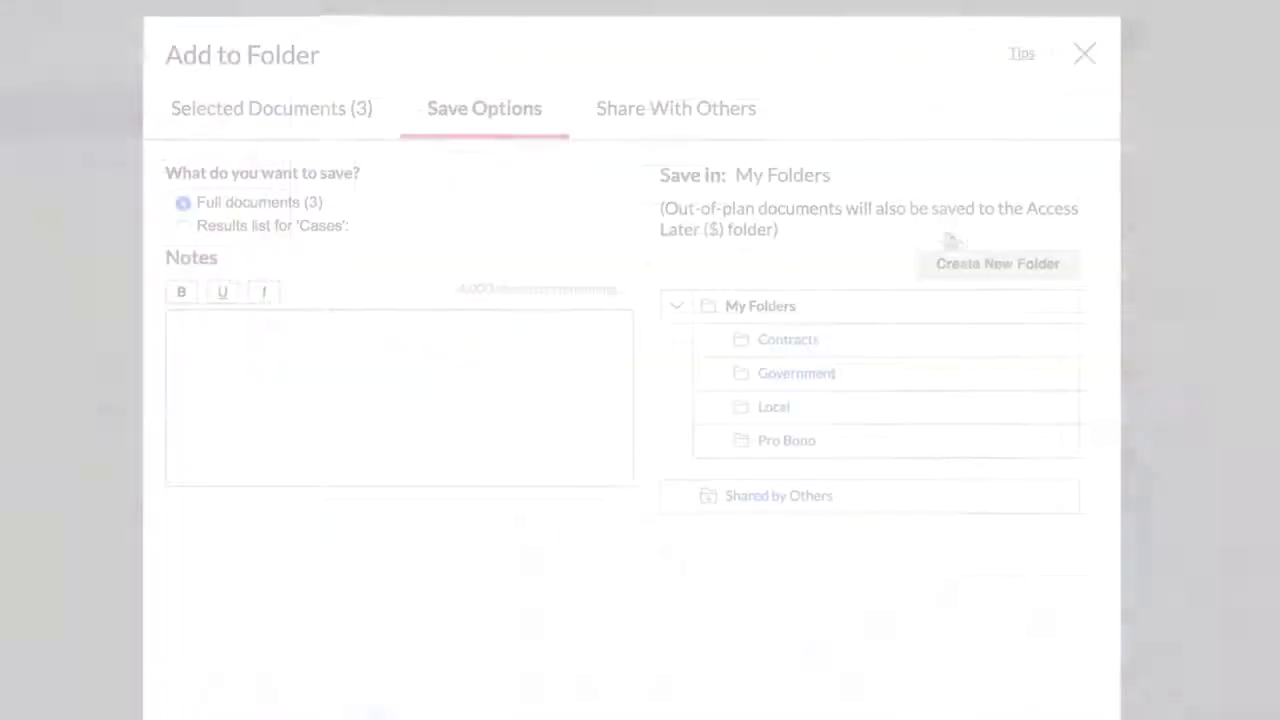
left_click(980, 263)
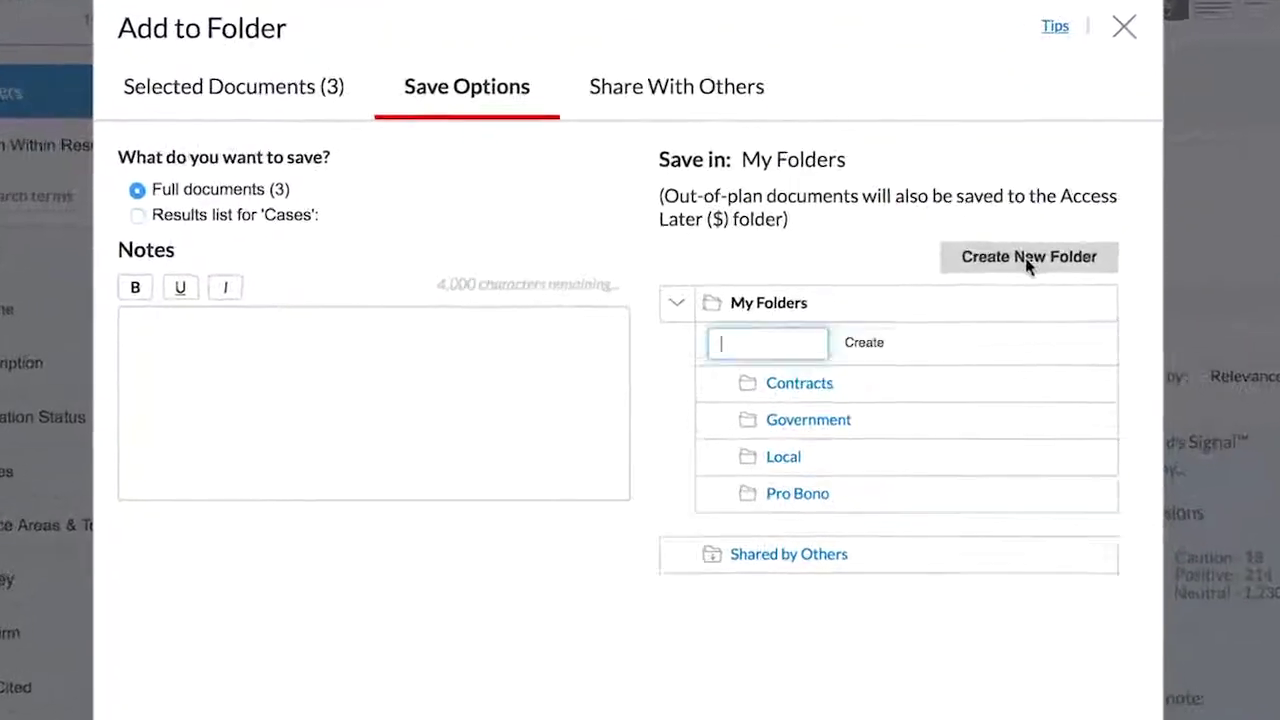
type("Securities")
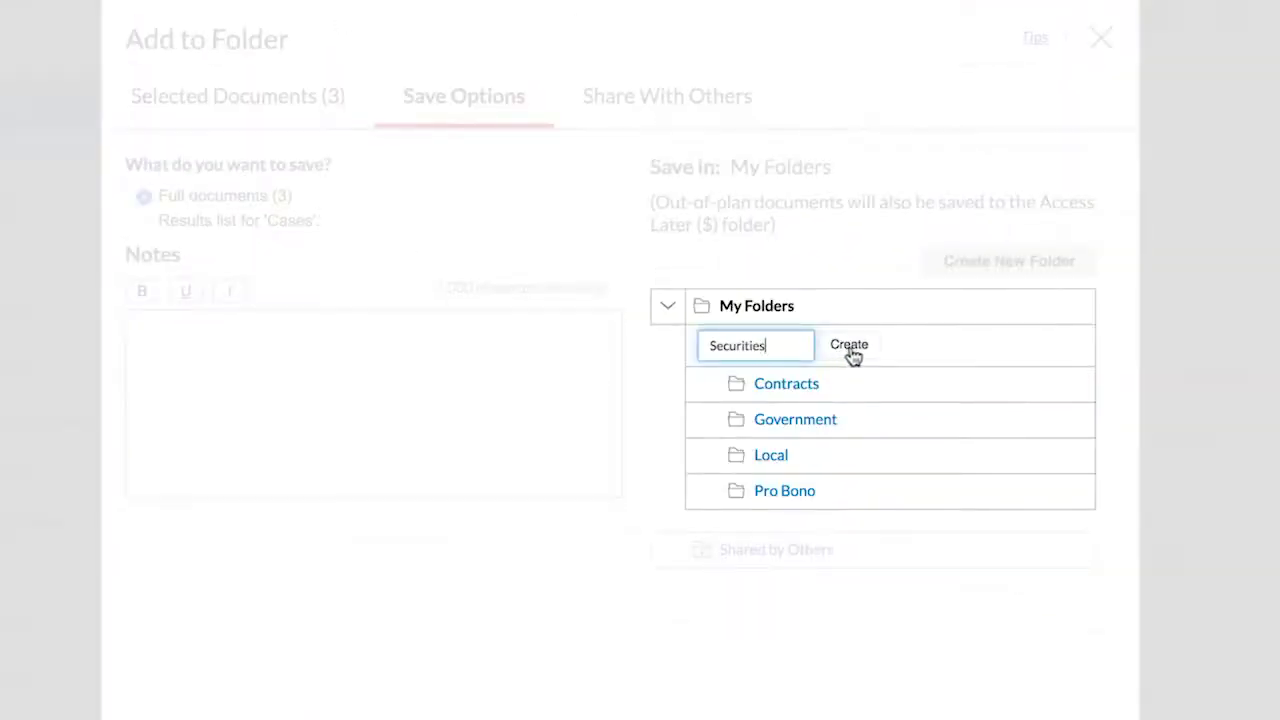
left_click(850, 350)
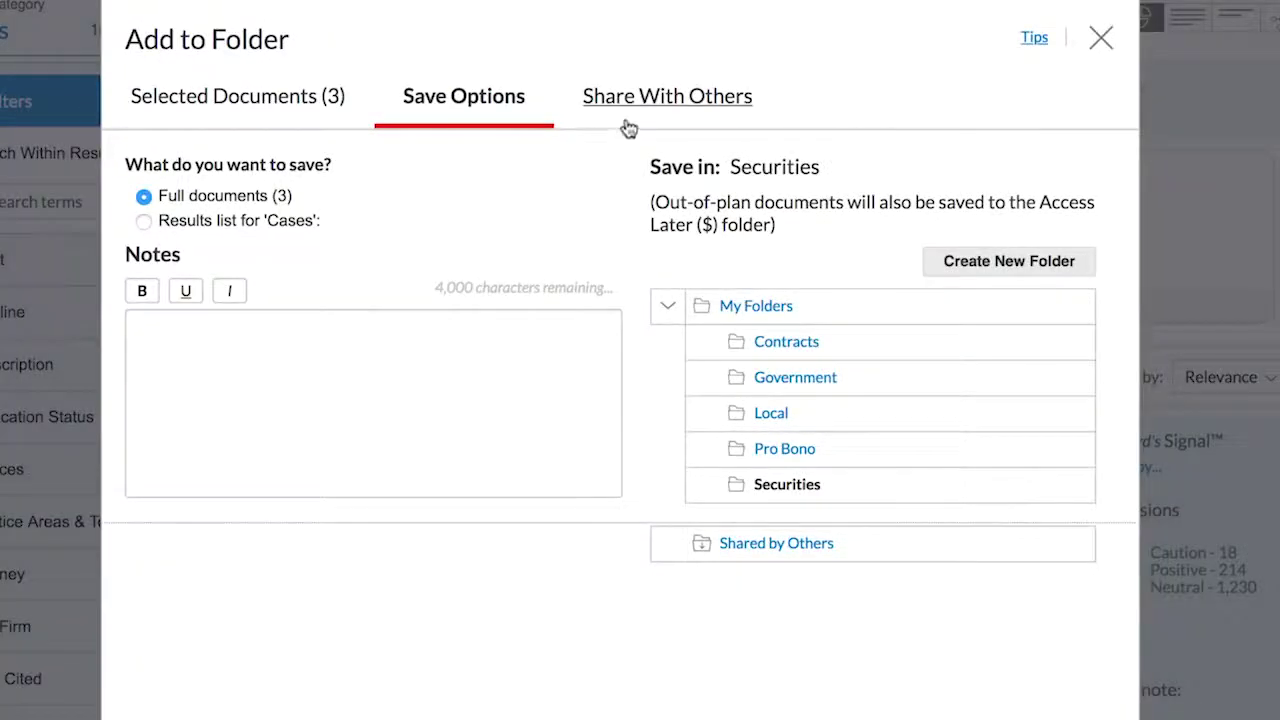
Step: Add the first recent contact's e-mail address to the people sharing the new Securities folder
left_click(663, 110)
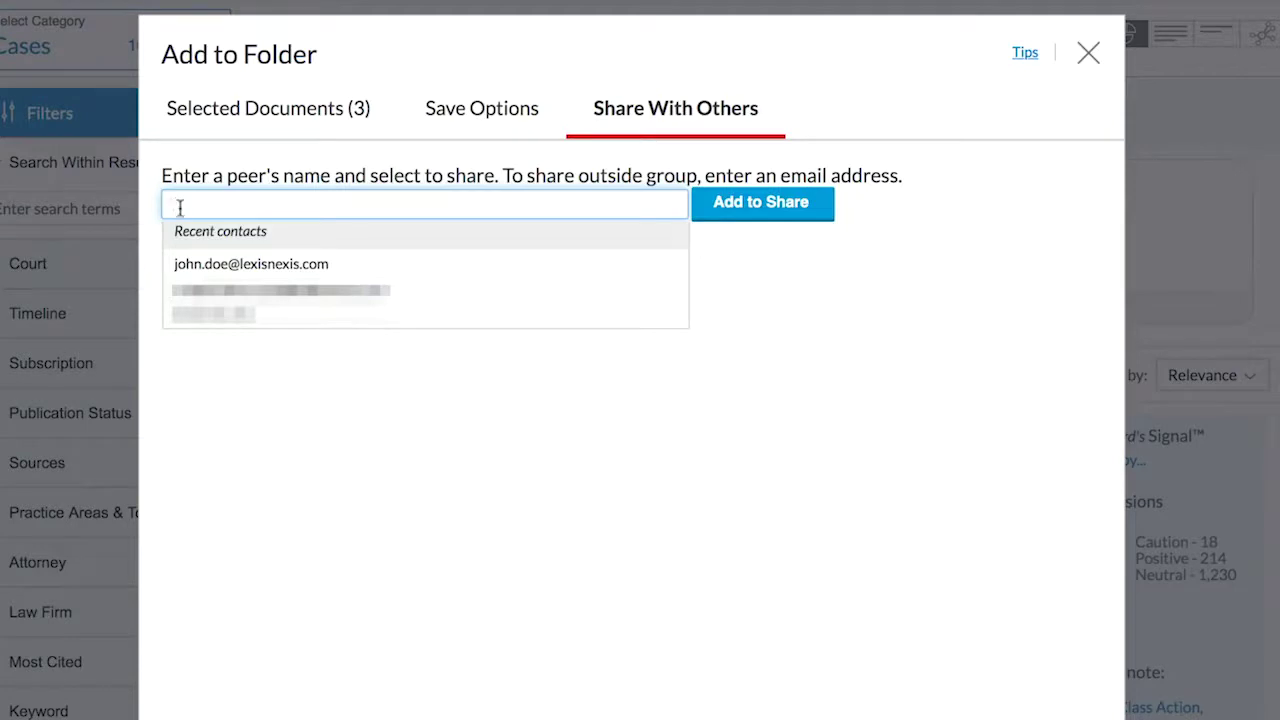
left_click(237, 264)
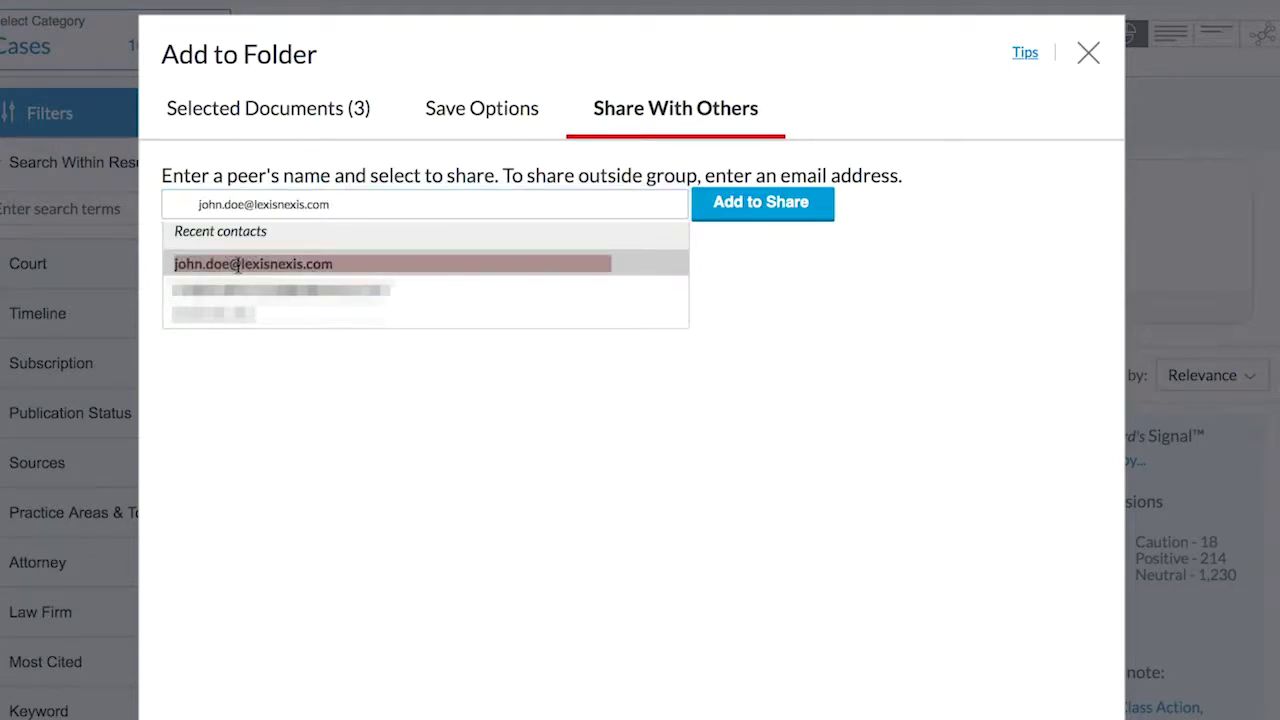
type("john")
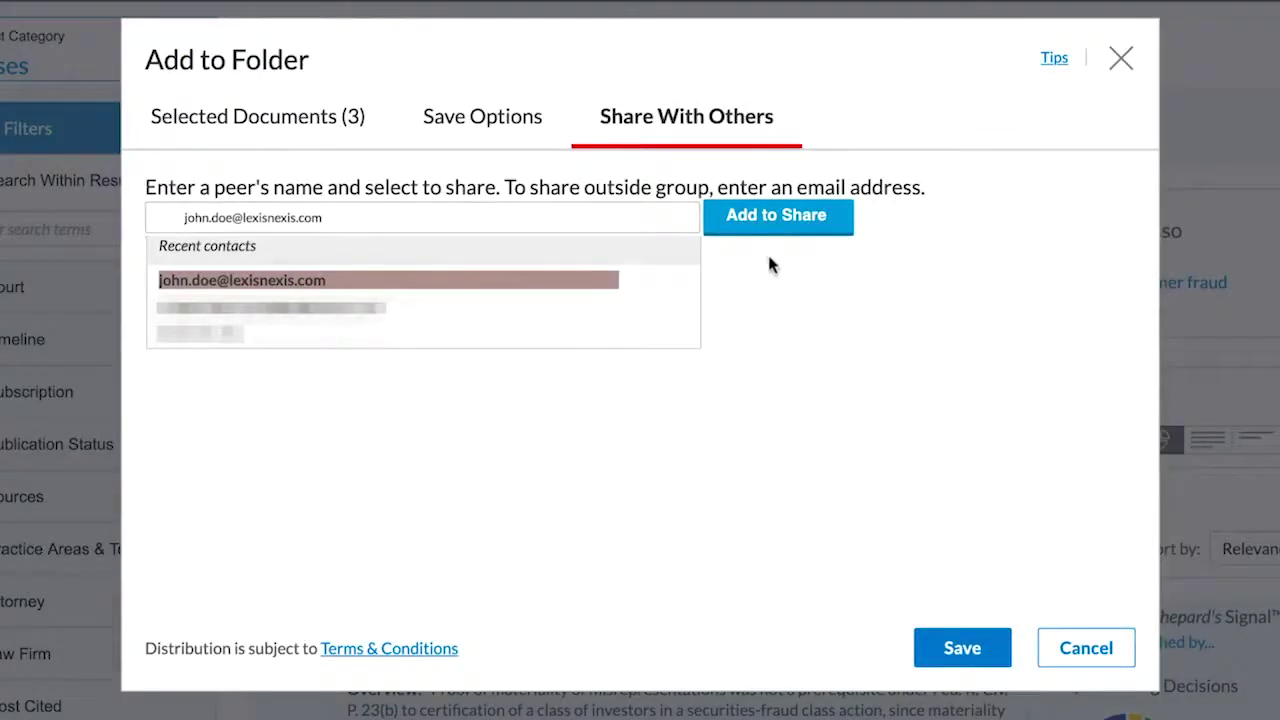
left_click(776, 232)
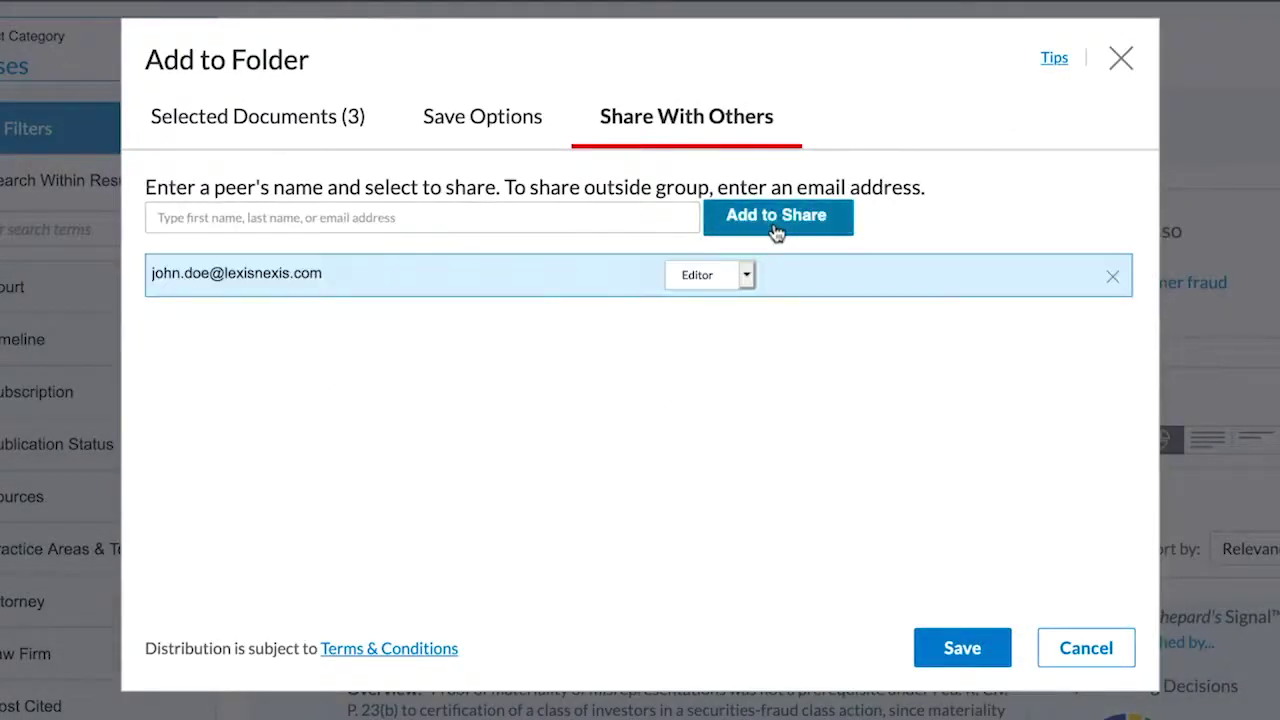
Step: Set the added contact's role to Viewer and save the documents to the shared folder
left_click(747, 276)
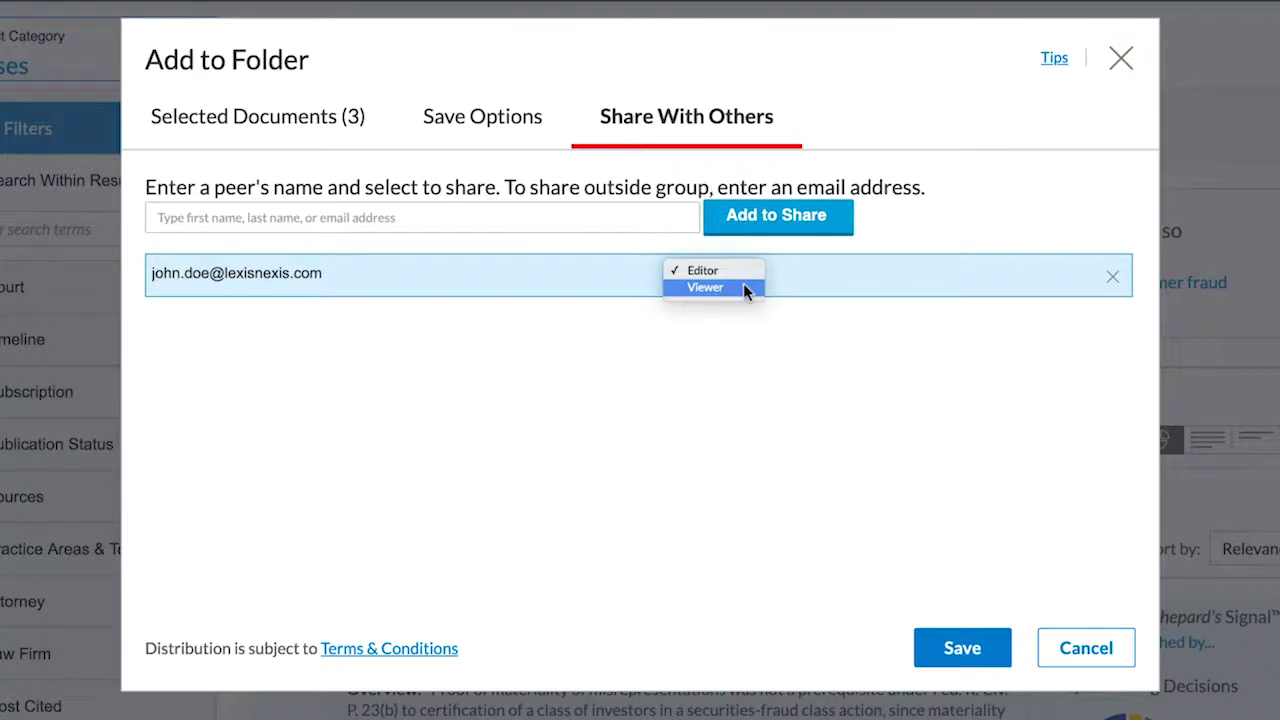
left_click(743, 285)
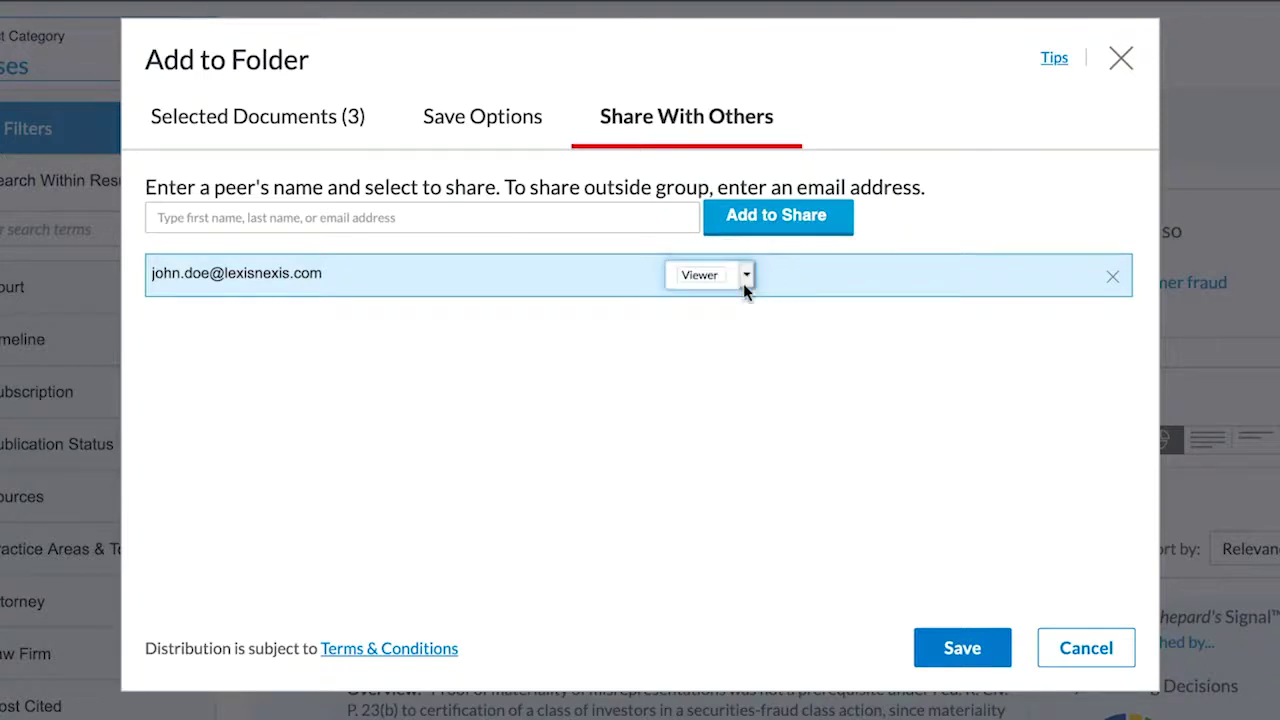
left_click(966, 661)
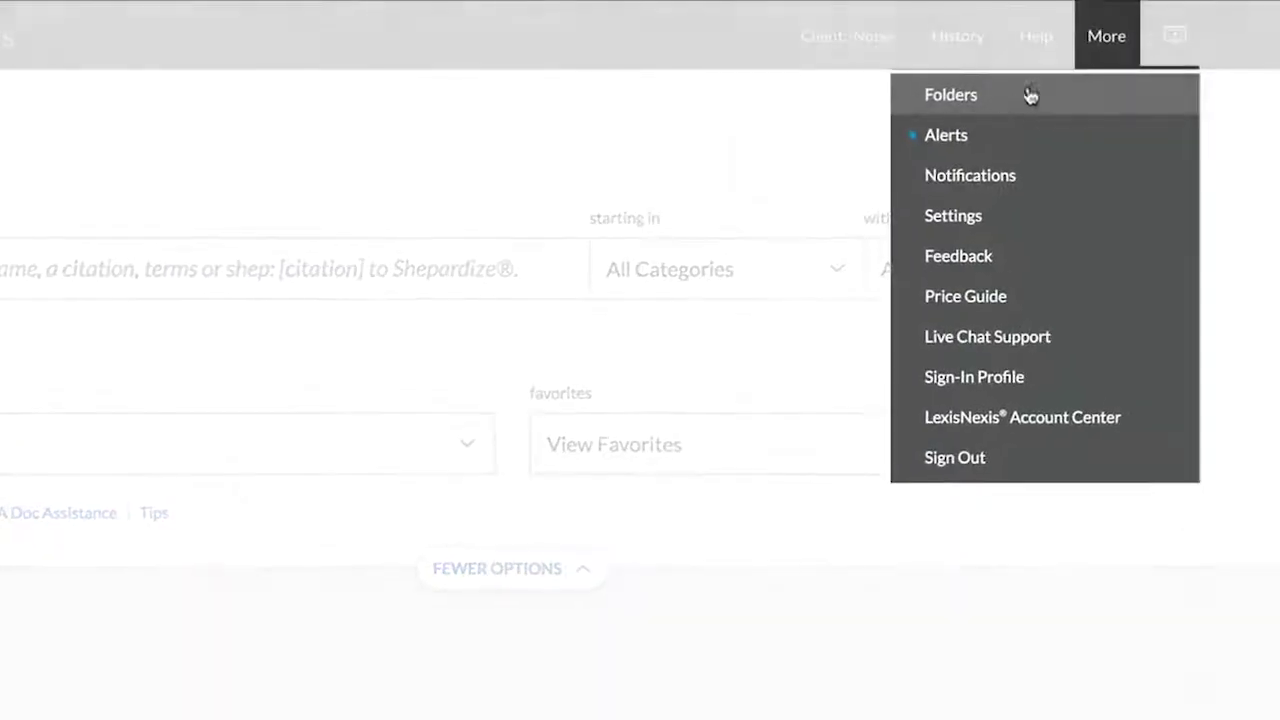
Step: Open the Securities folder from the saved folders and bring up its sharing options
left_click(948, 106)
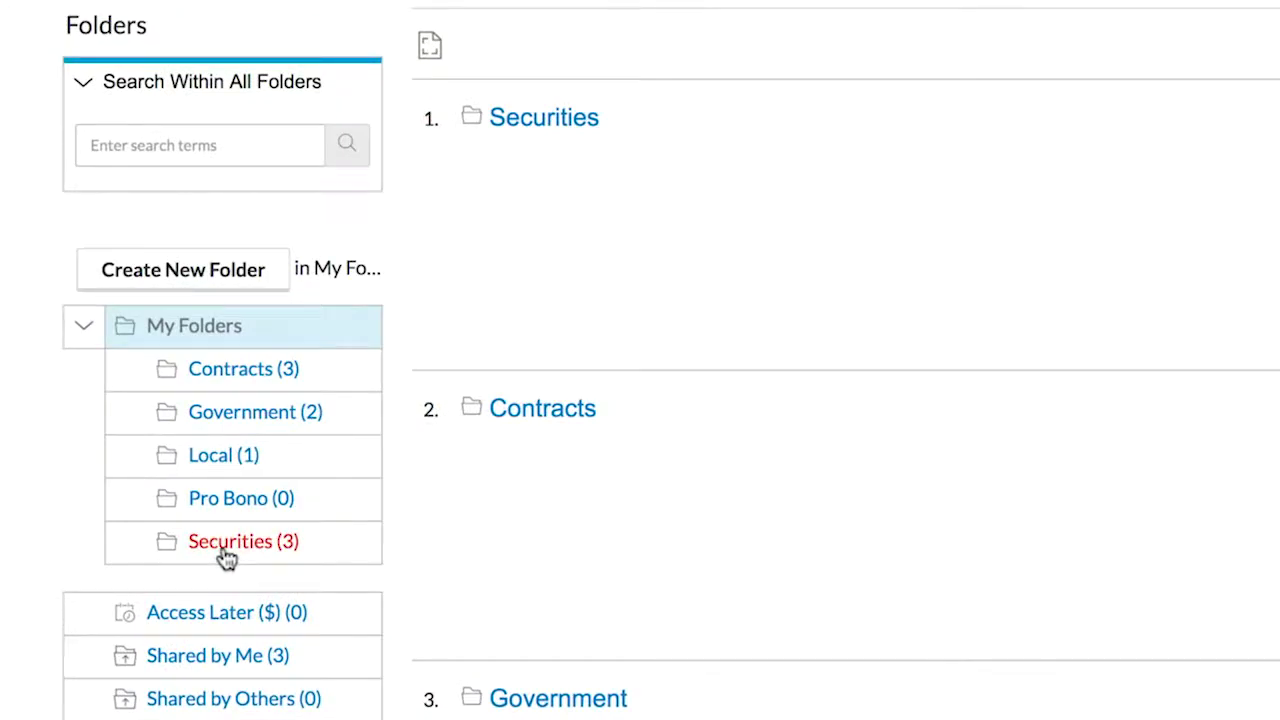
left_click(225, 548)
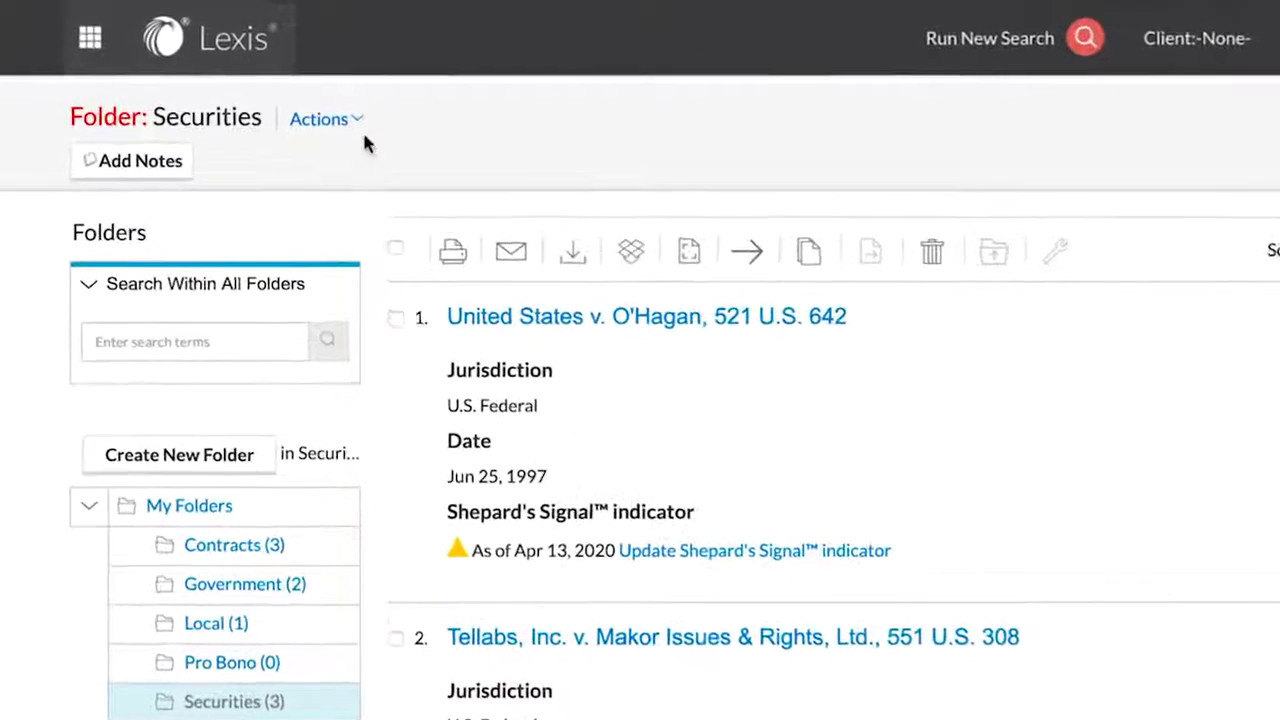
left_click(358, 130)
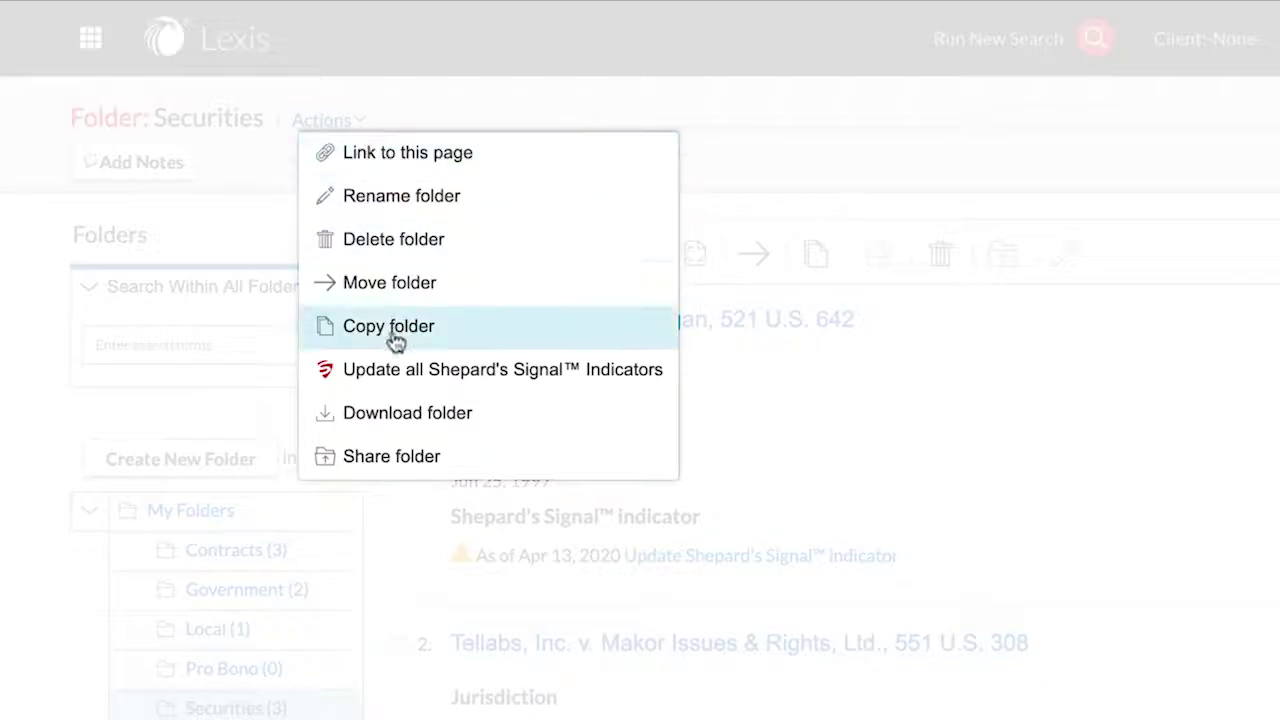
left_click(391, 458)
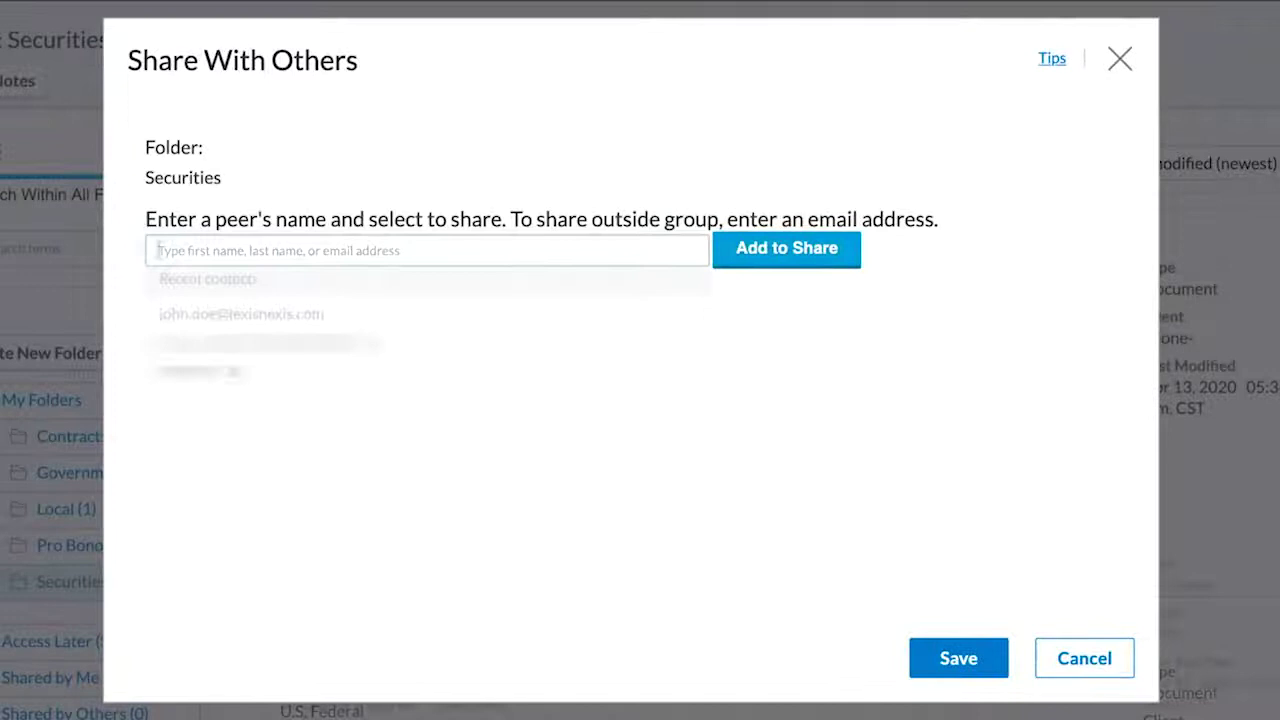
Step: Share the Securities folder with the first recent contact as Editor and save the sharing settings
left_click(228, 313)
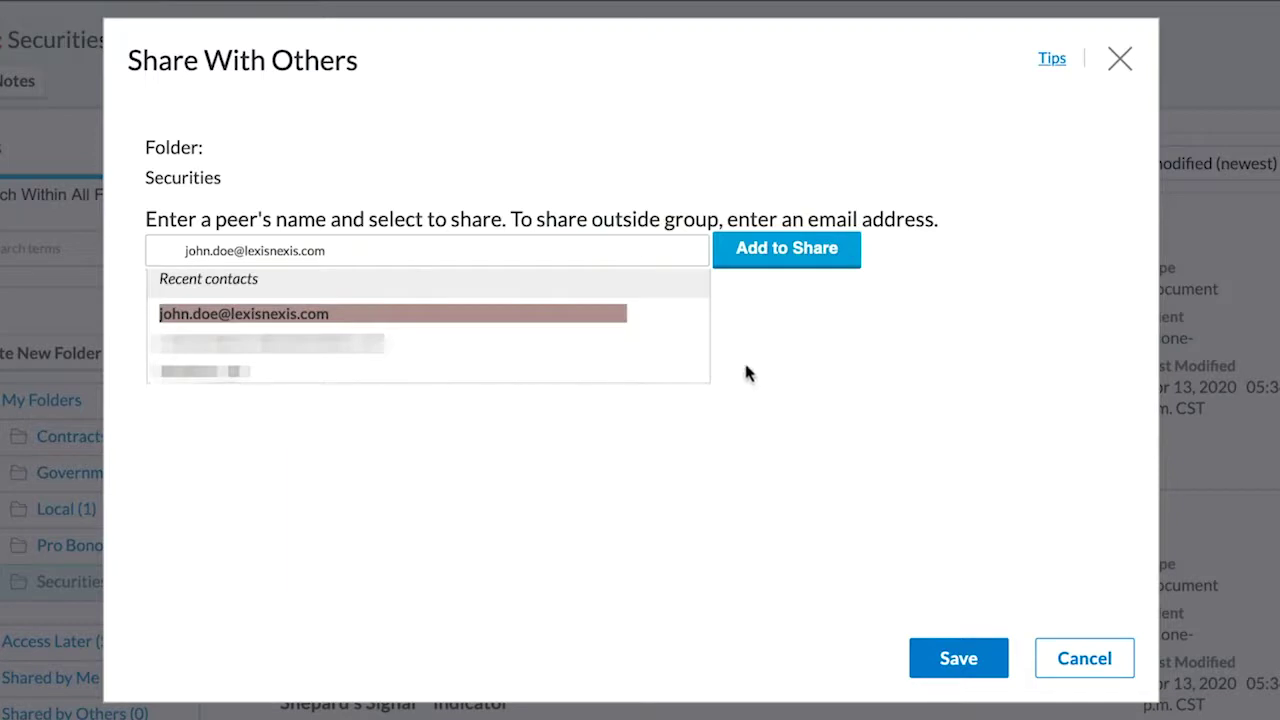
left_click(789, 250)
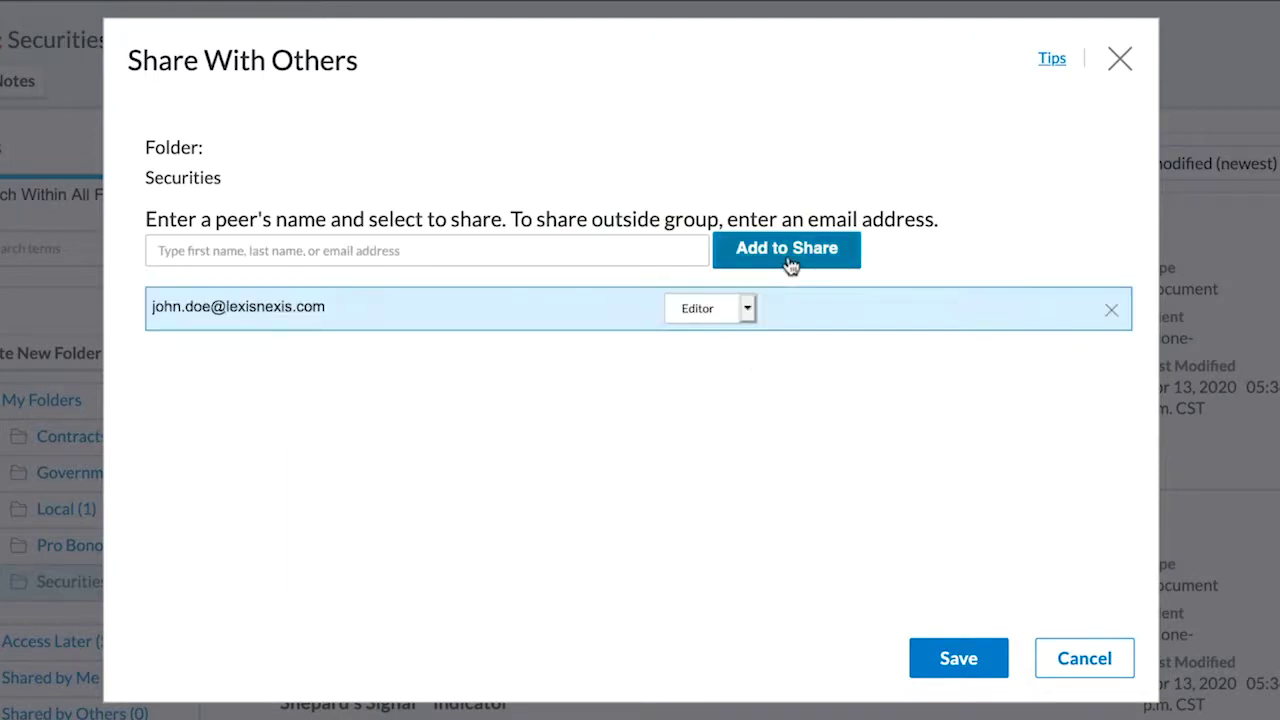
left_click(747, 310)
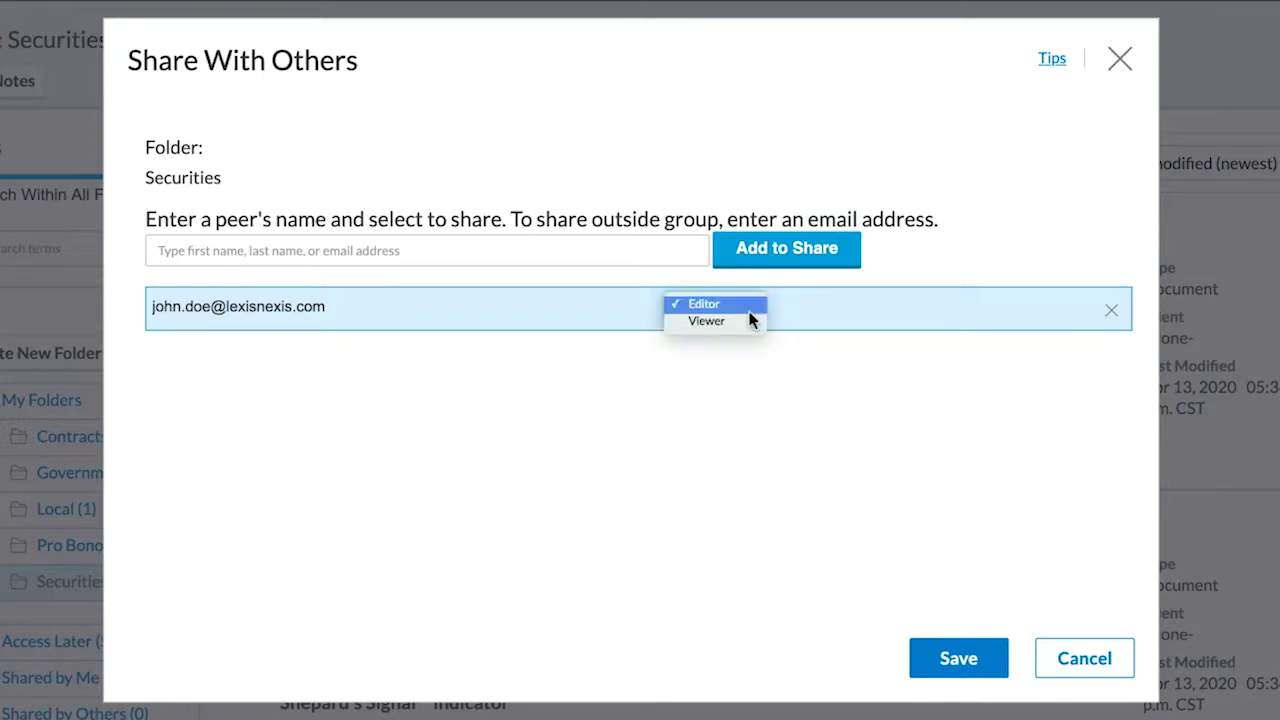
left_click(750, 312)
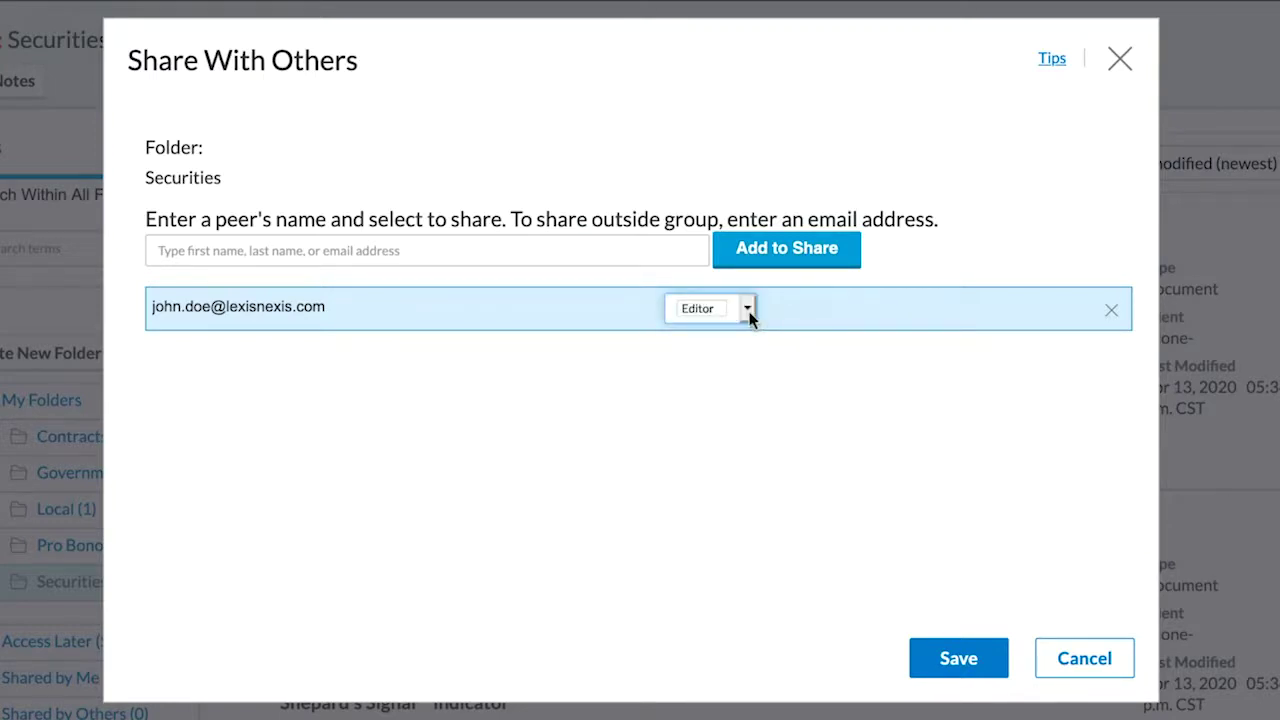
left_click(960, 662)
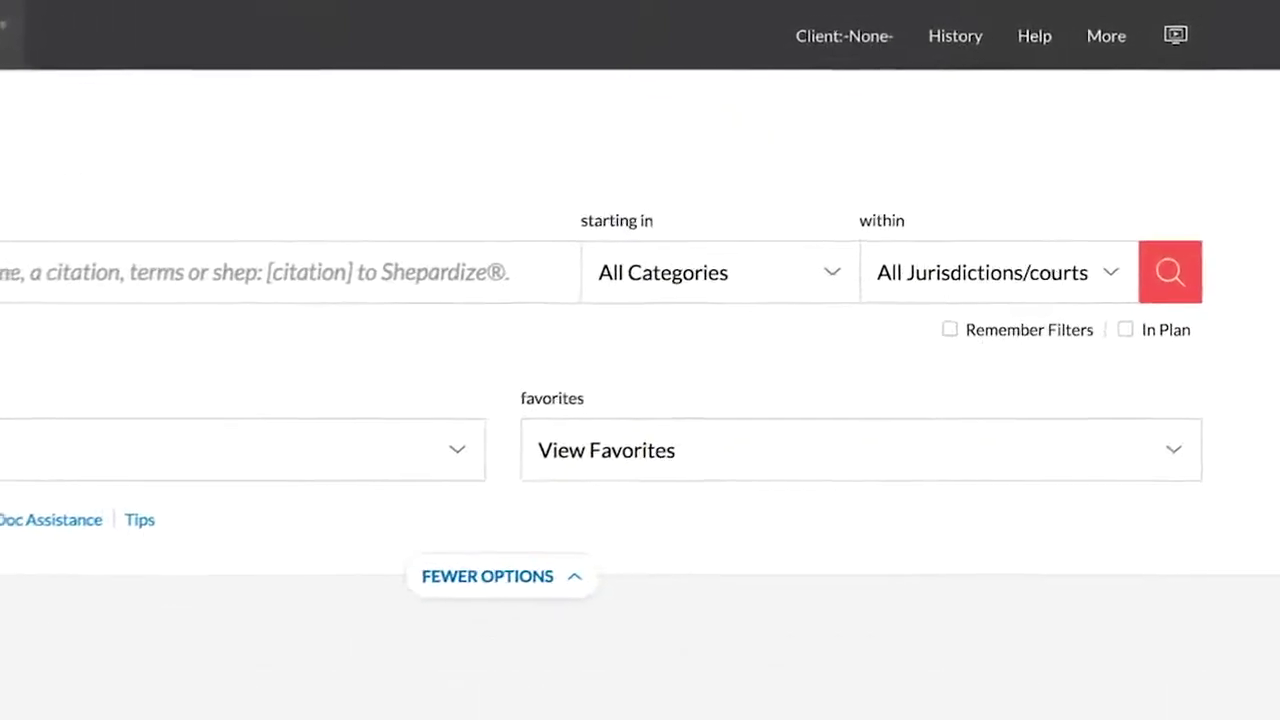
Step: Go to the alerts list and open the second "trademark and parody" alert for editing
left_click(1092, 38)
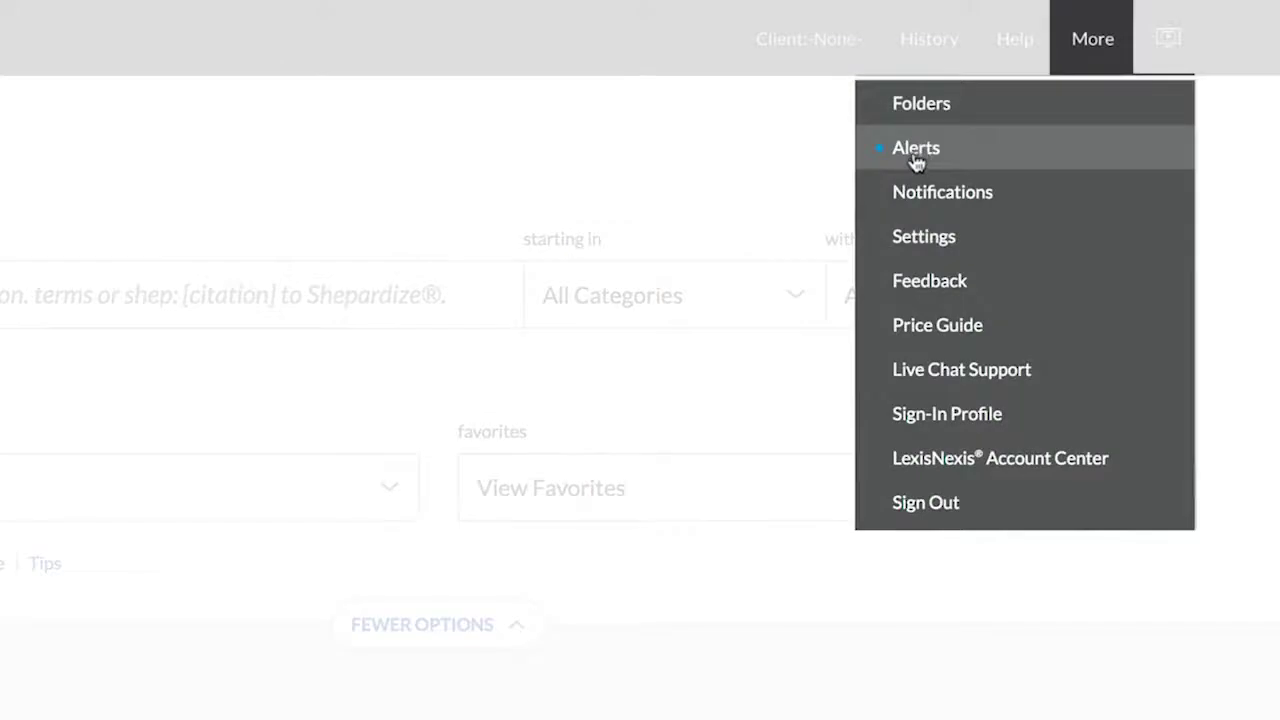
left_click(915, 150)
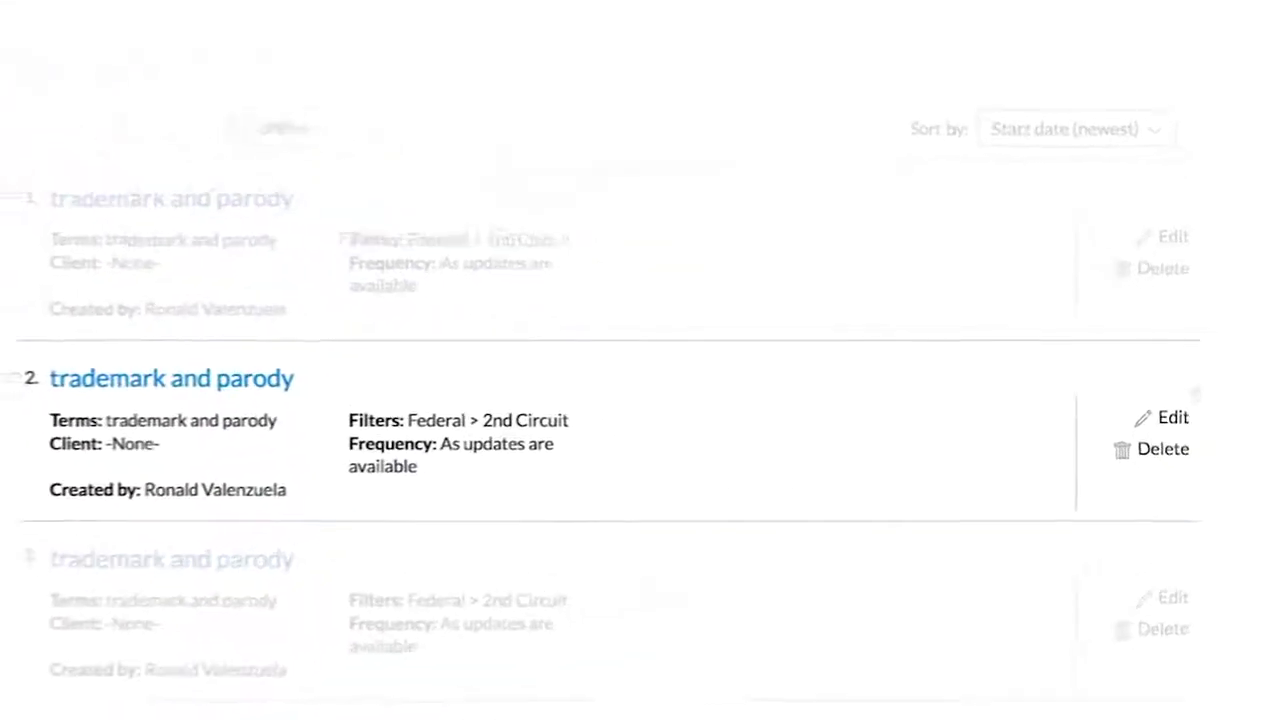
left_click(1162, 427)
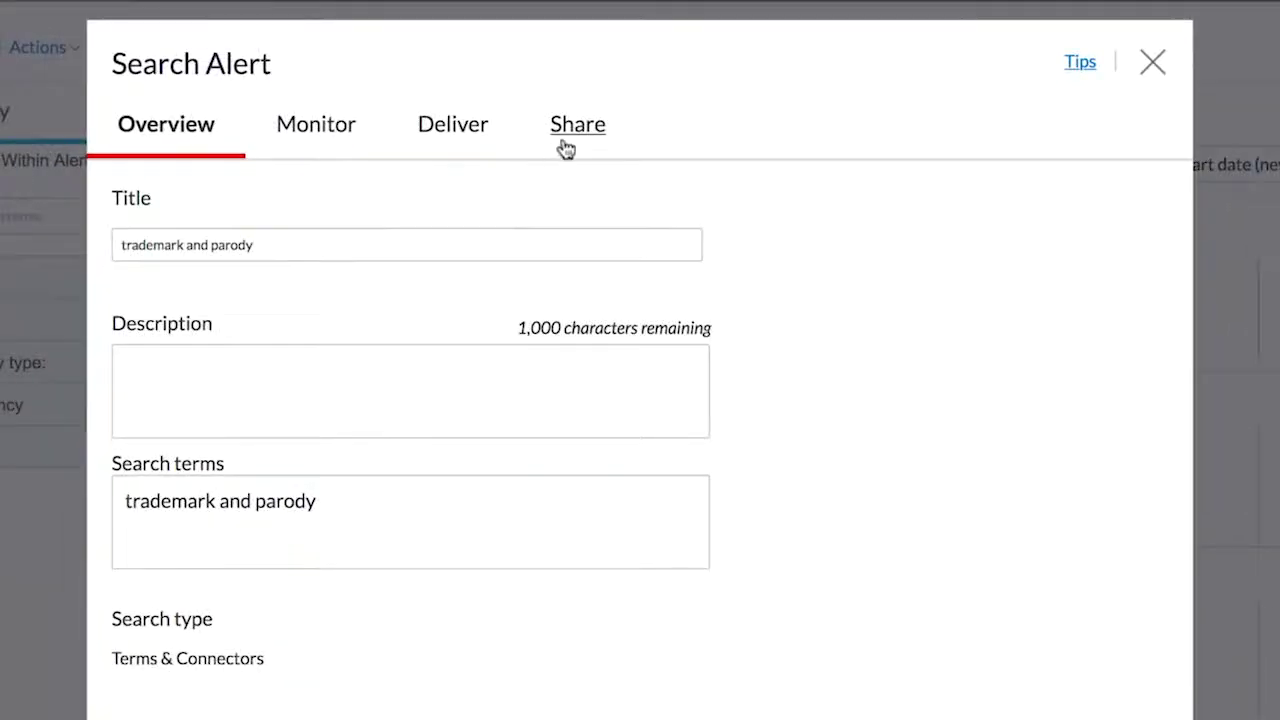
Step: Enter the first recent user's e-mail address as the recipient for sharing the search alert and save the alert
left_click(576, 134)
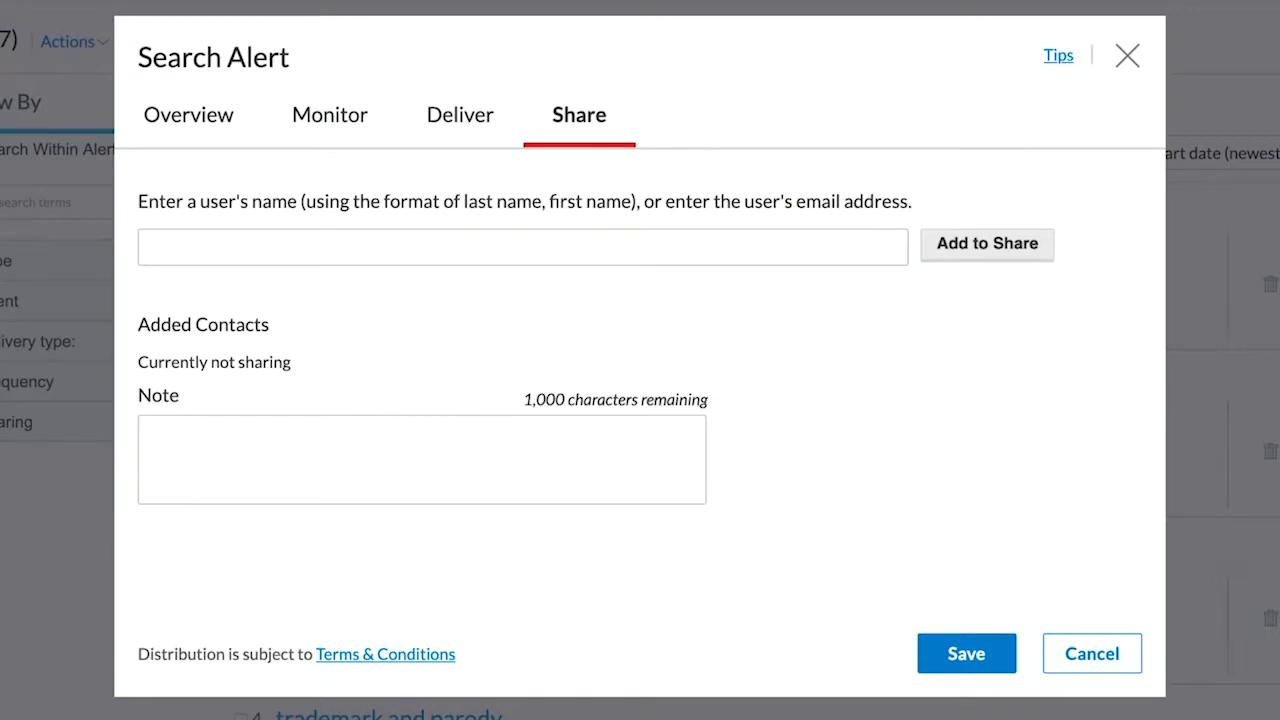
left_click(150, 247)
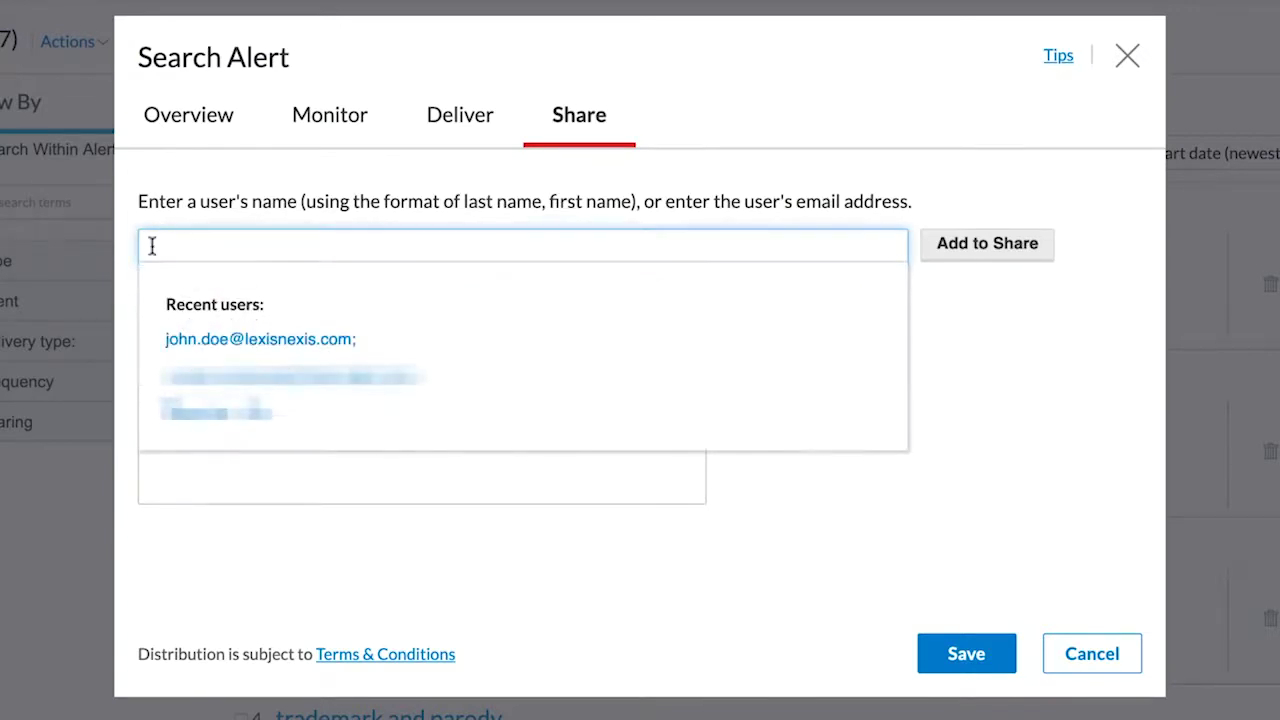
left_click(245, 341)
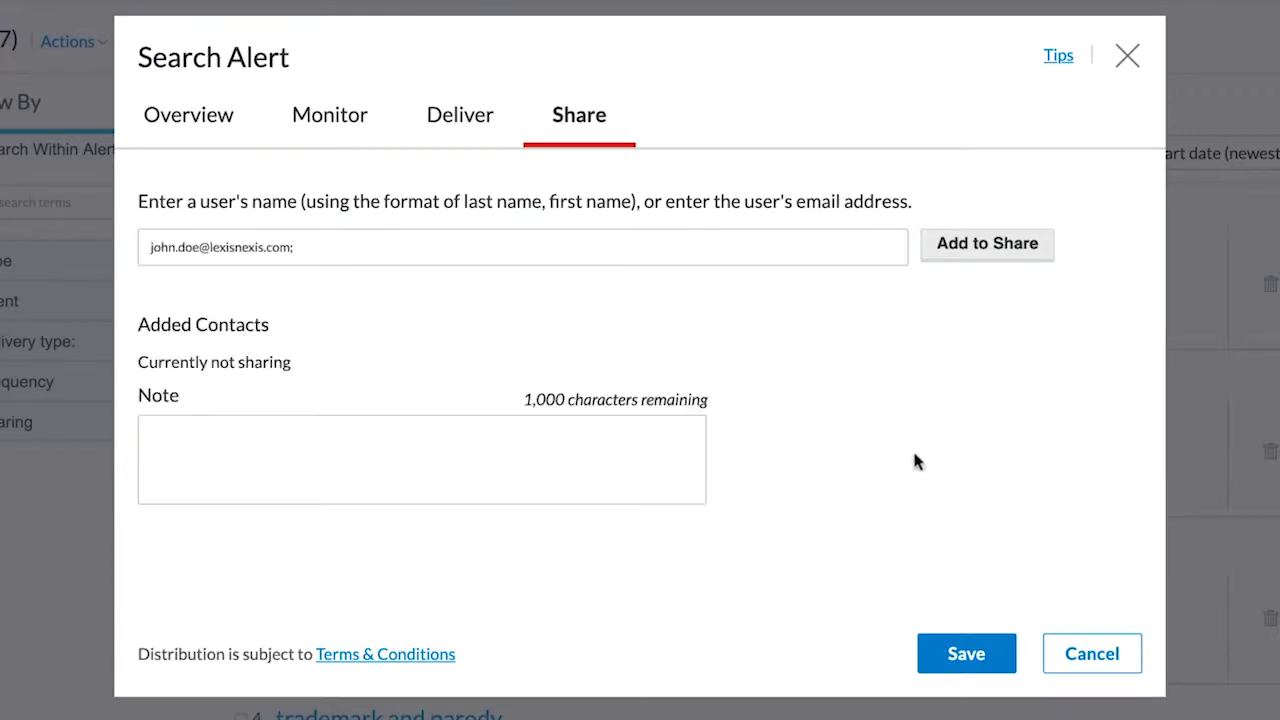
left_click(966, 654)
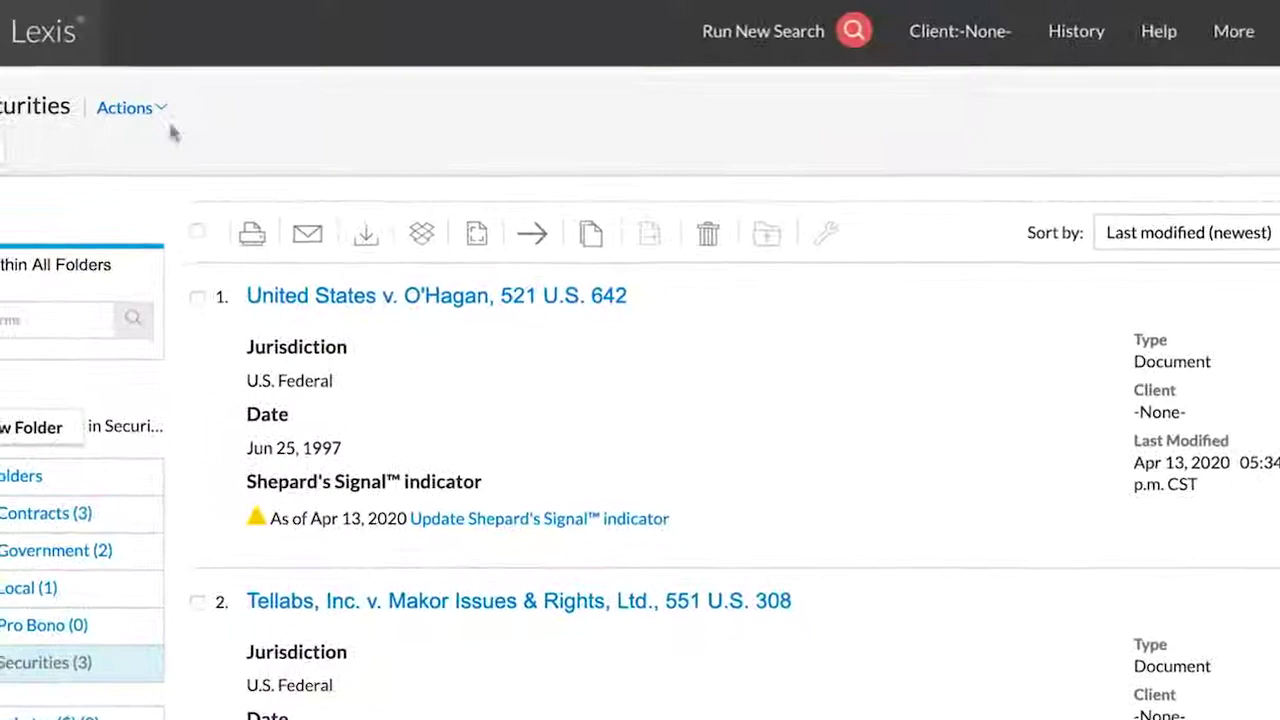
Step: Show the available actions for the Securities folder
left_click(180, 112)
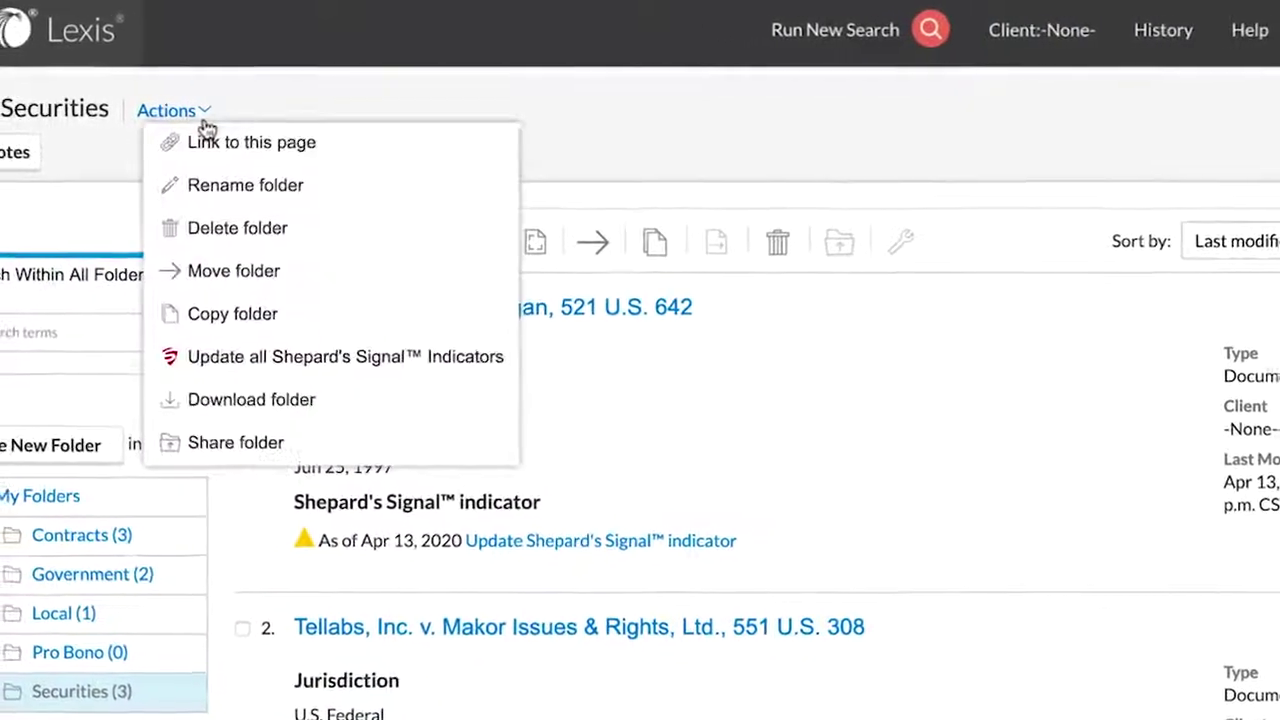